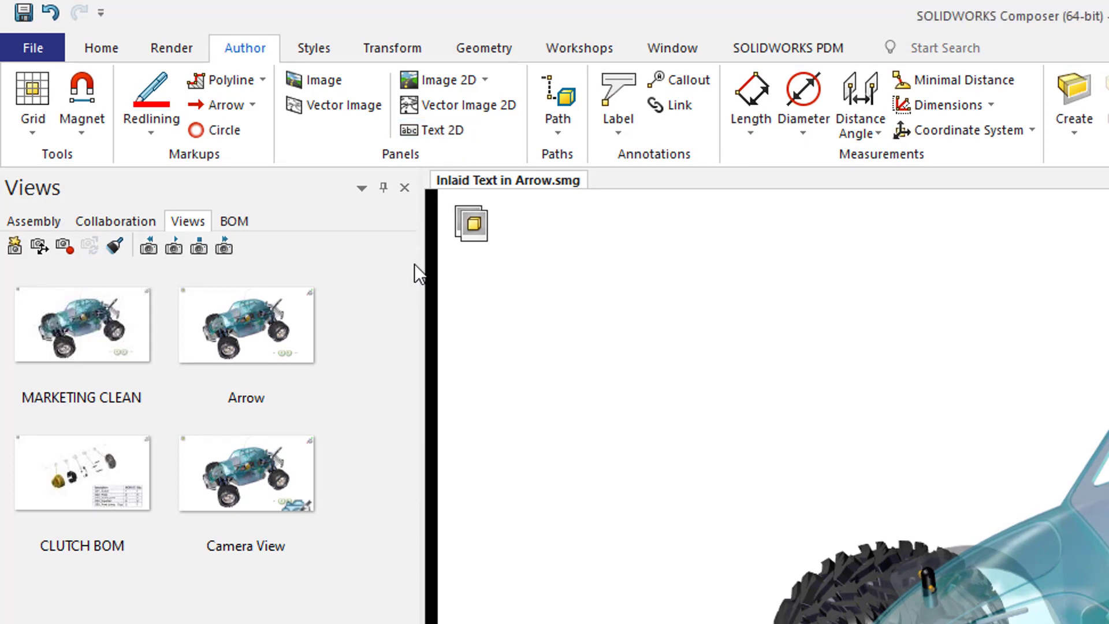
From the CLUTCH BOM view, place a straight arrow, Arrow 14, pointing at the clutch.
click(119, 467)
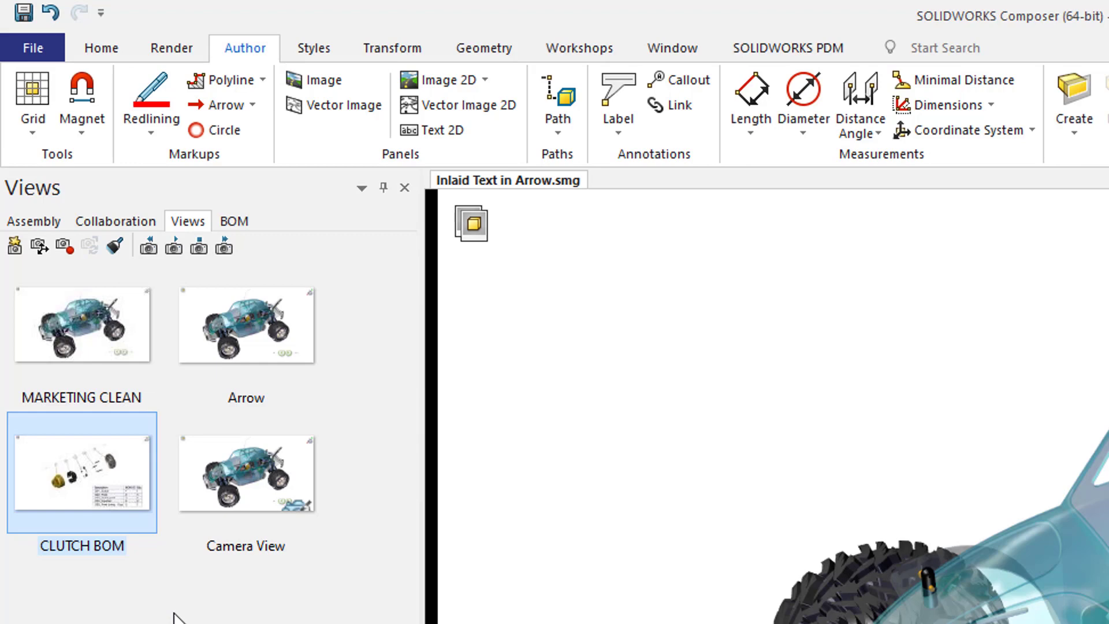
click(252, 108)
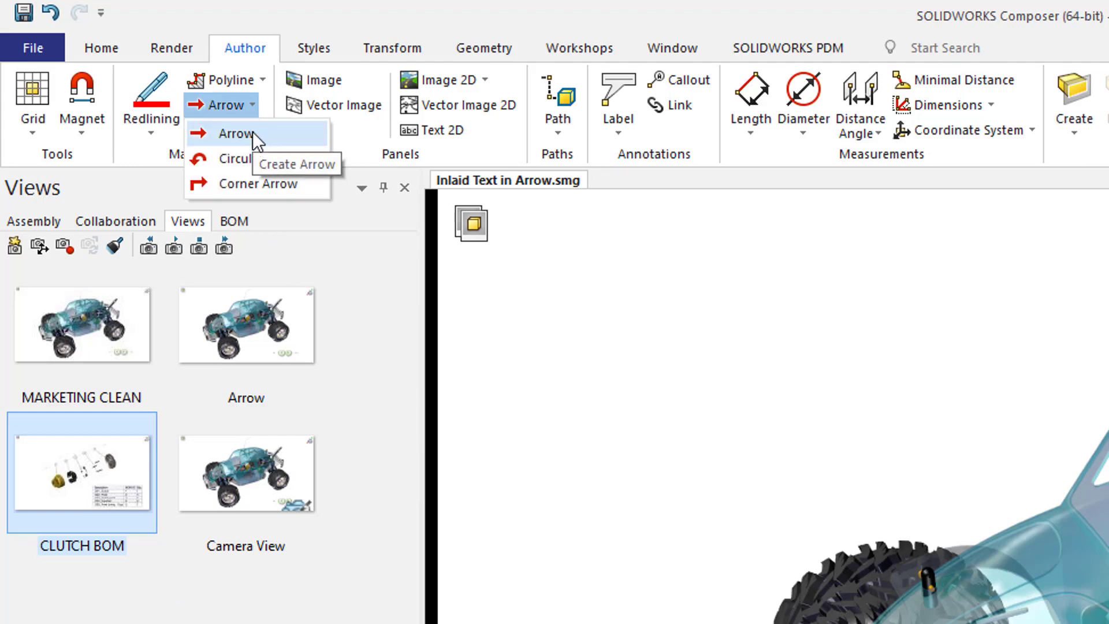
click(252, 132)
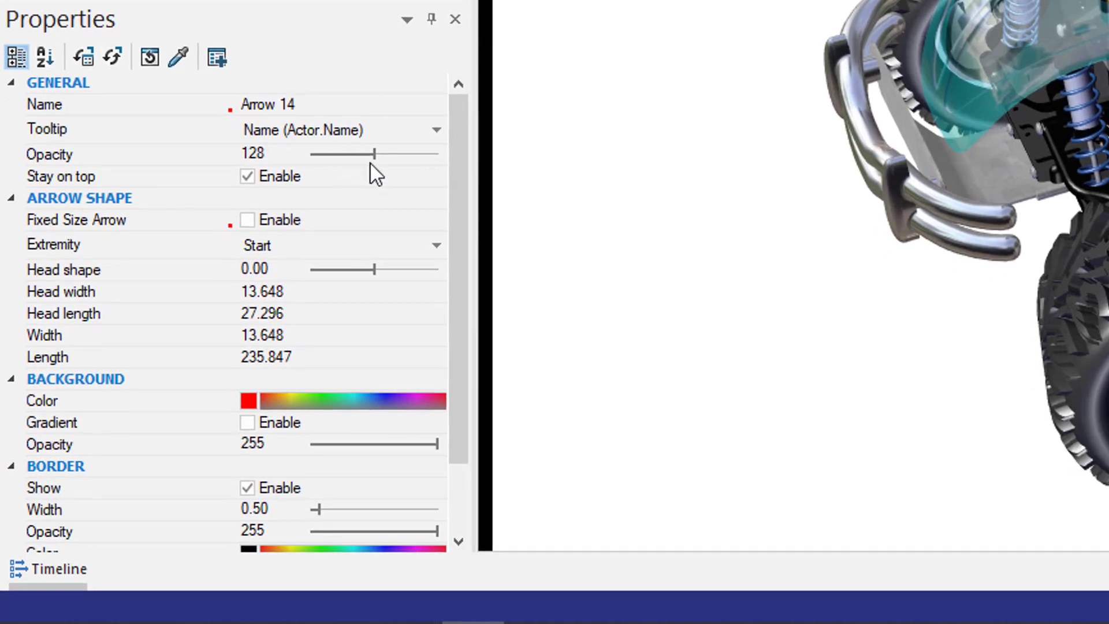
Raise Arrow 14's opacity to 255, then review its head shape, head width, head length, width and length rows.
drag(376, 157, 442, 161)
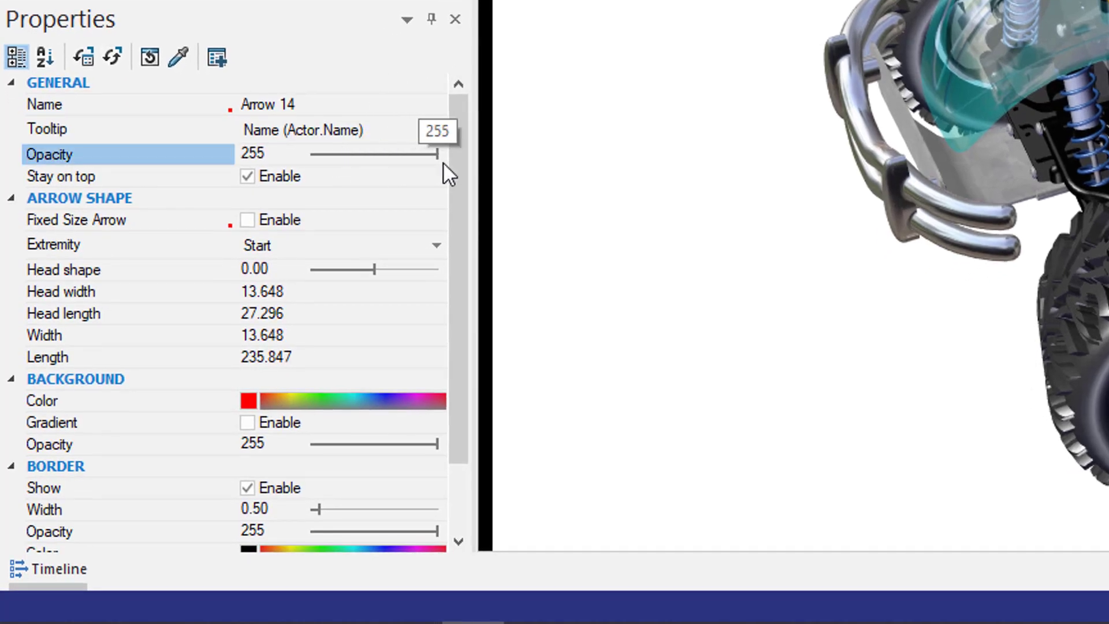
click(183, 269)
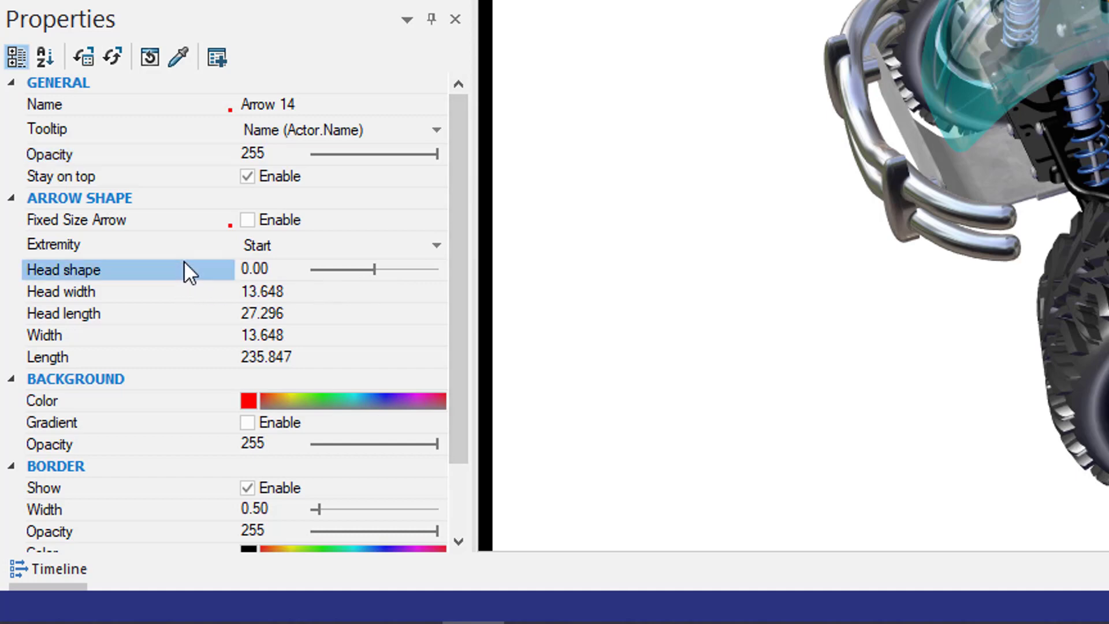
click(183, 295)
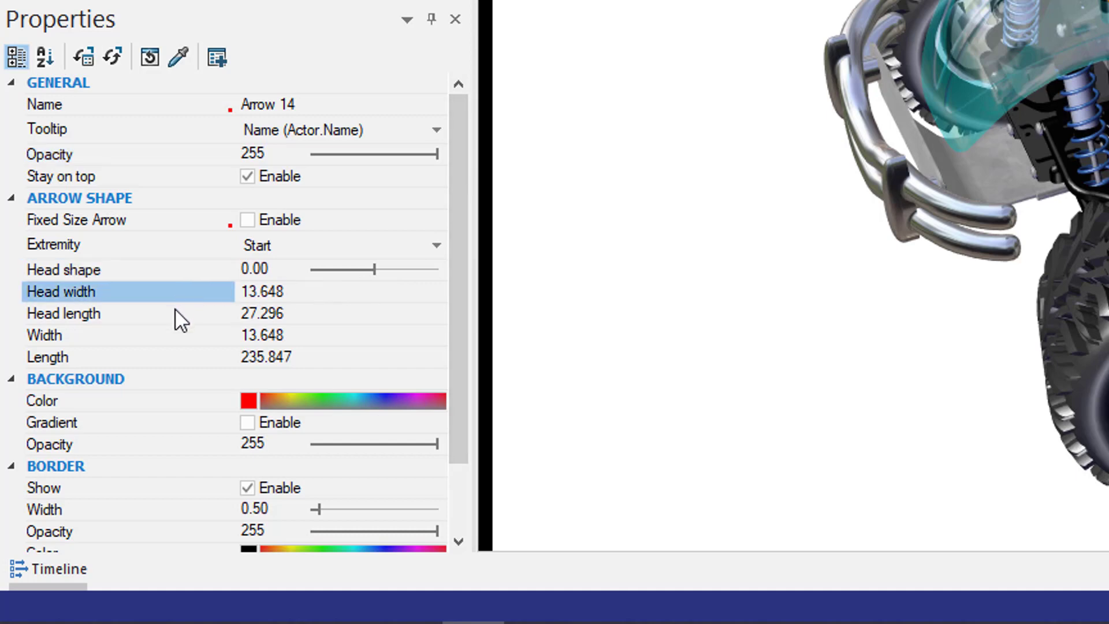
click(180, 314)
click(164, 338)
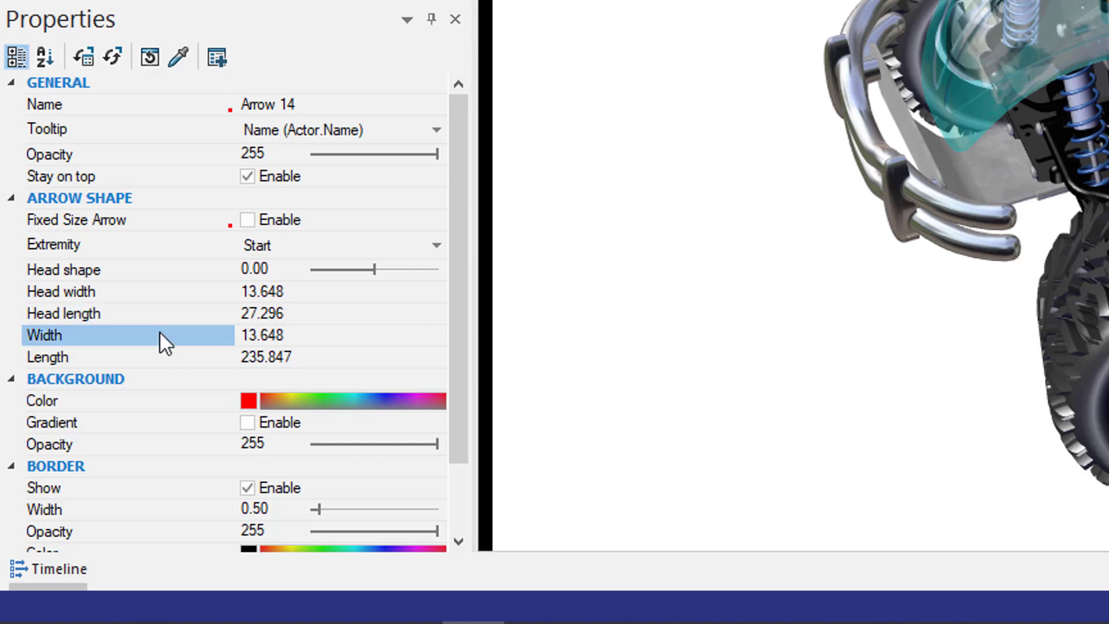
click(161, 357)
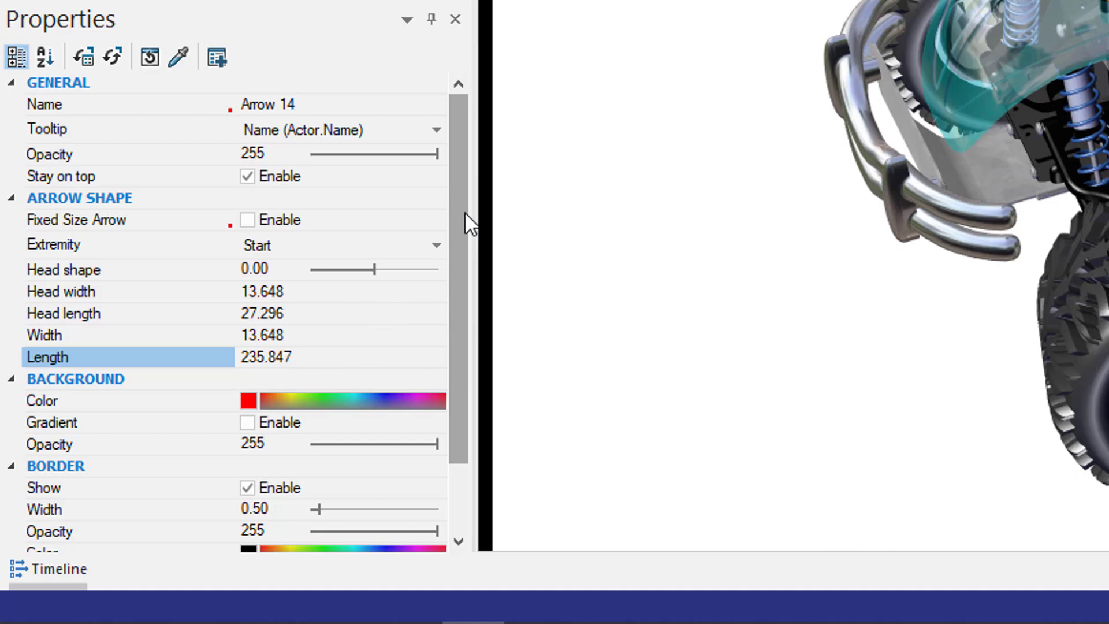
drag(464, 212, 462, 341)
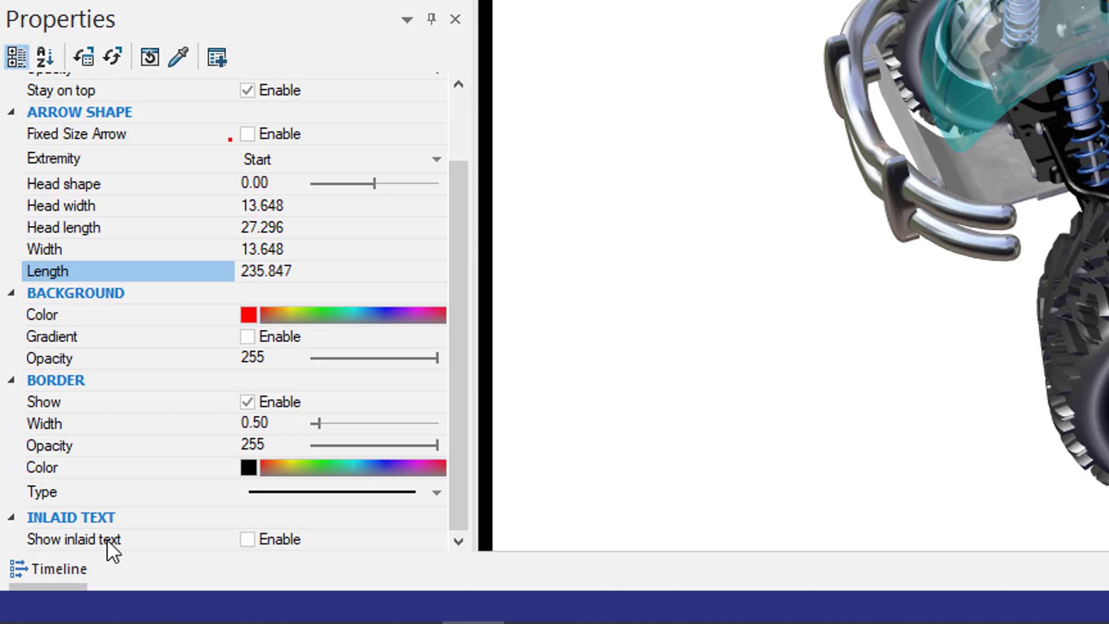
Turn on inlaid text for the arrow and set its type to Custom.
click(251, 542)
click(250, 542)
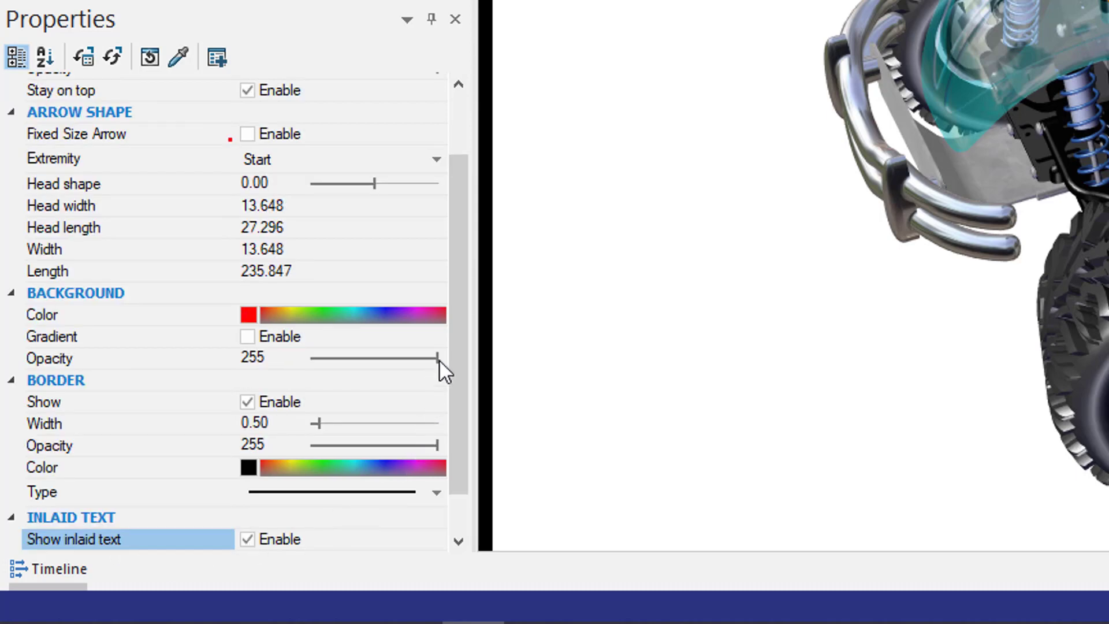
drag(462, 304, 464, 389)
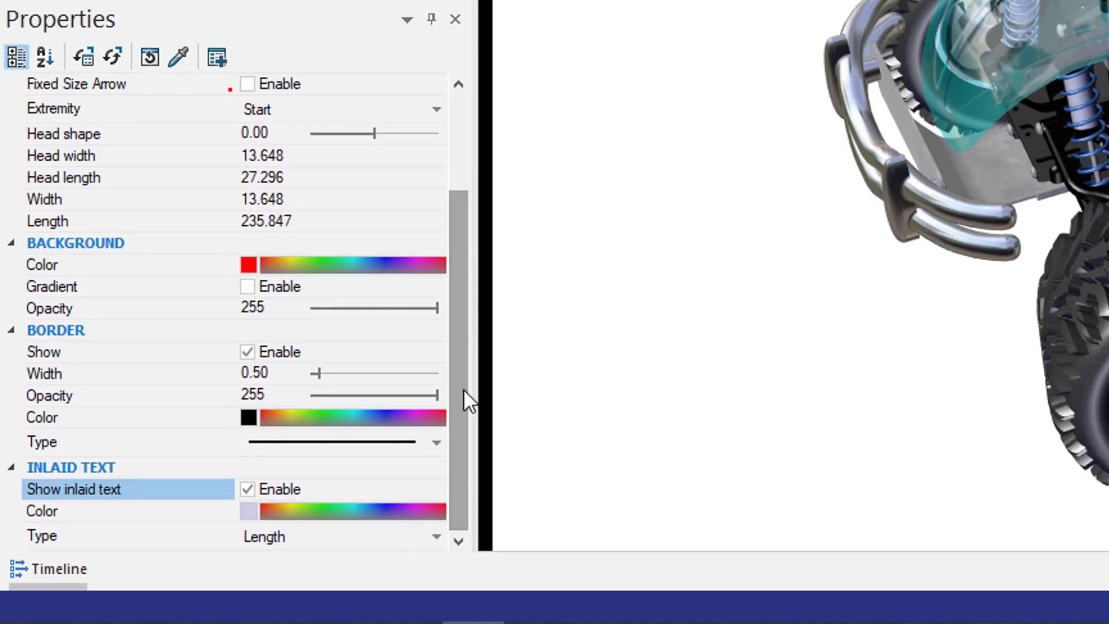
click(339, 531)
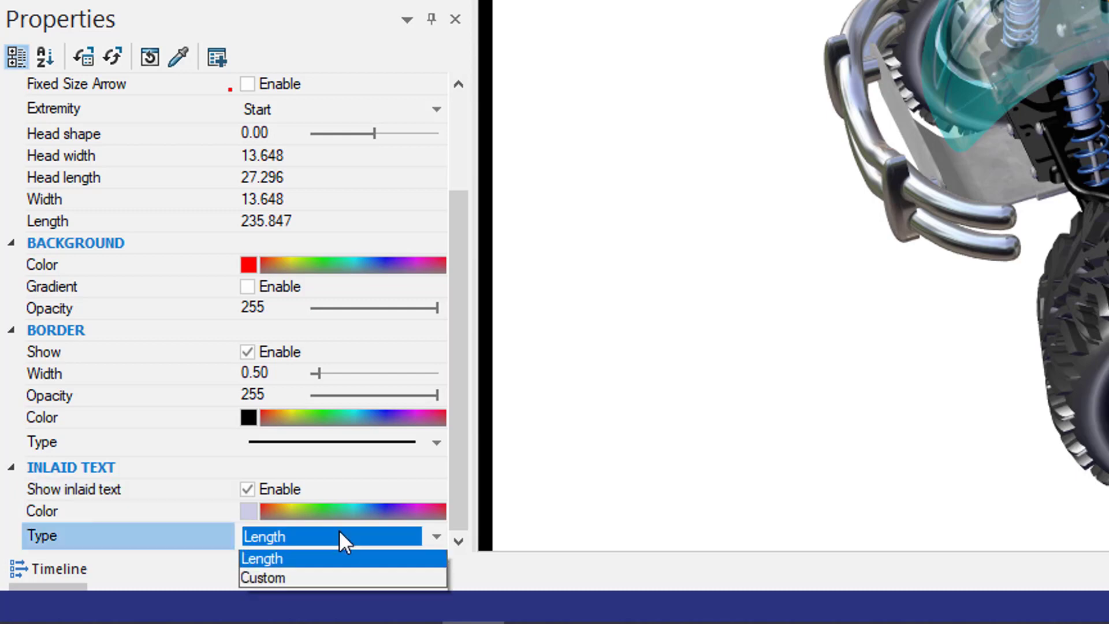
click(311, 580)
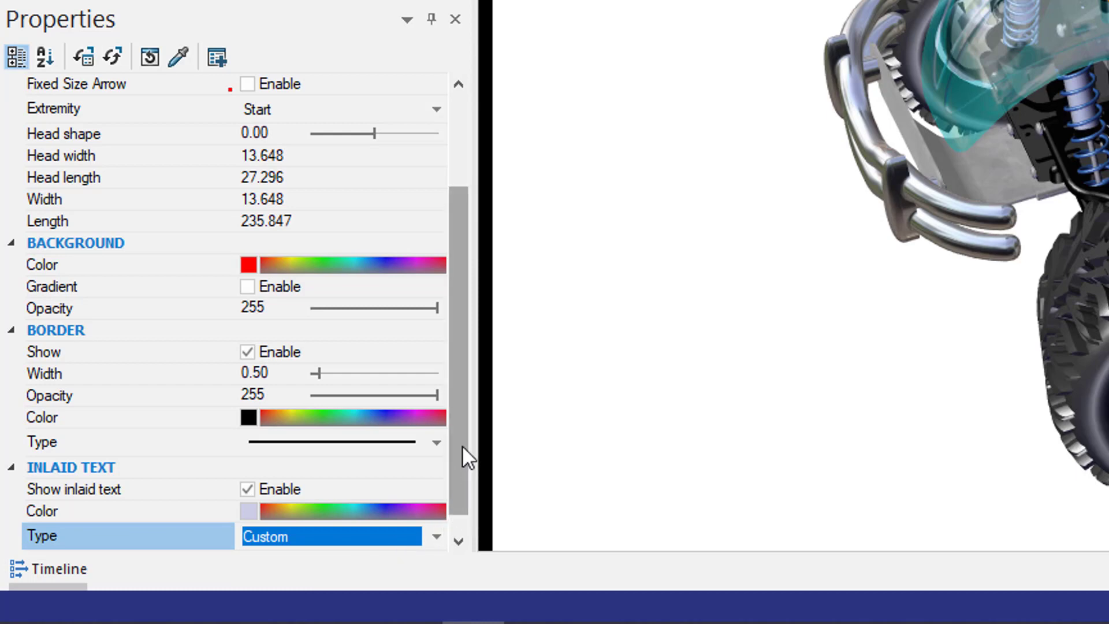
Replace the 235.85 mm inlaid text with 'Clutch Assembly'.
drag(462, 445, 451, 512)
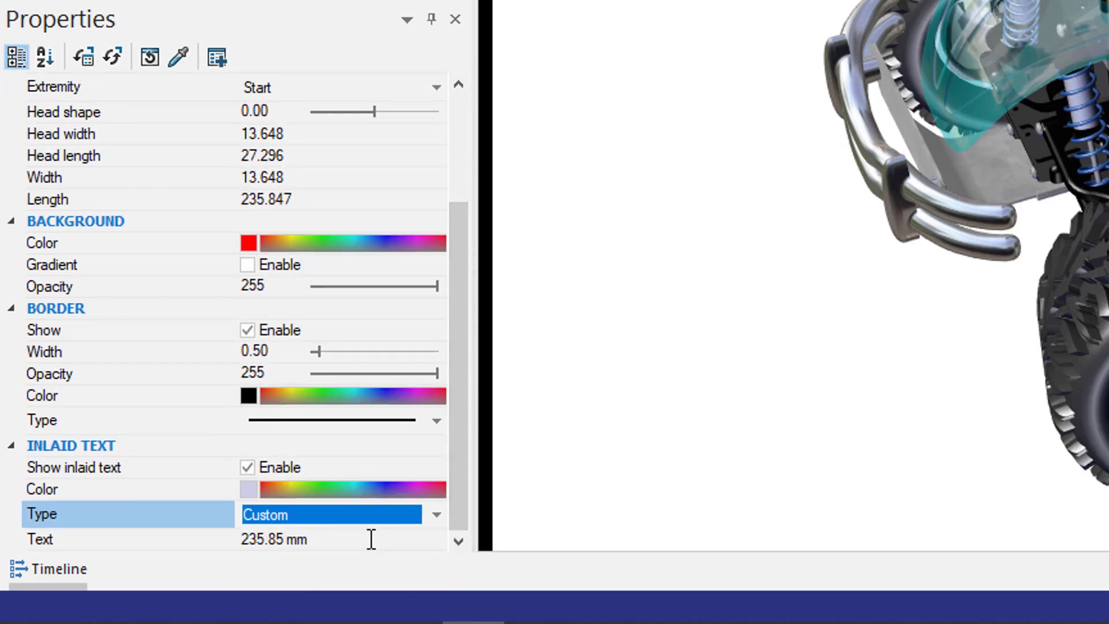
click(372, 539)
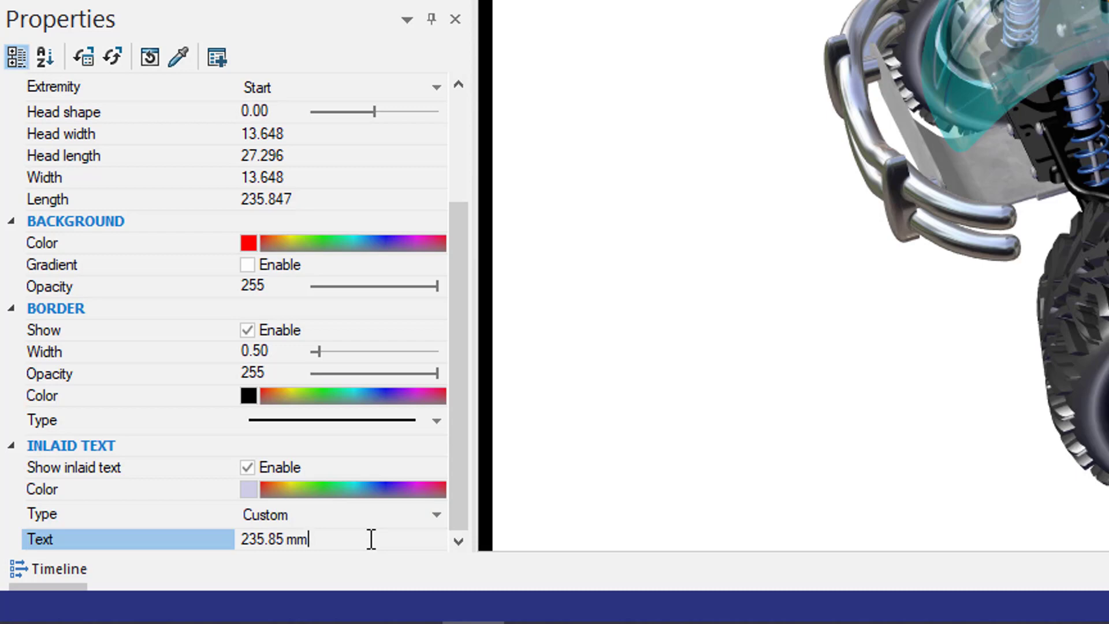
key(BackSpace)
key(BackSpace)
key(BackSpace)
key(BackSpace)
key(BackSpace)
key(BackSpace)
key(BackSpace)
key(BackSpace)
key(BackSpace)
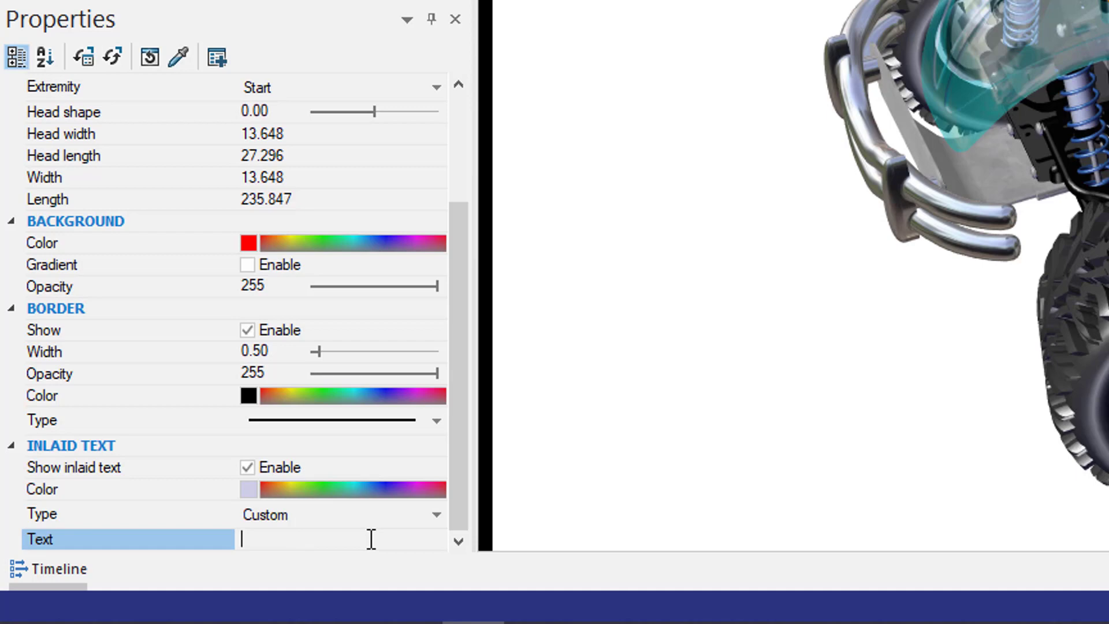
text(Cut)
key(BackSpace)
key(BackSpace)
text(lutch Assembly)
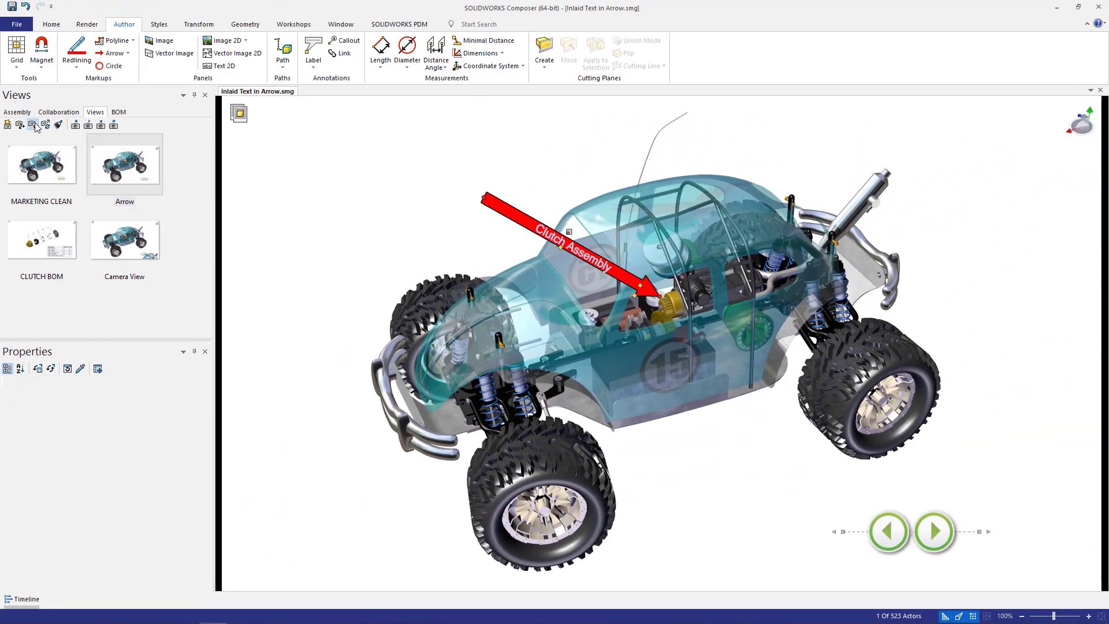
Update the Arrow view so it stores the red Clutch Assembly arrow.
click(36, 73)
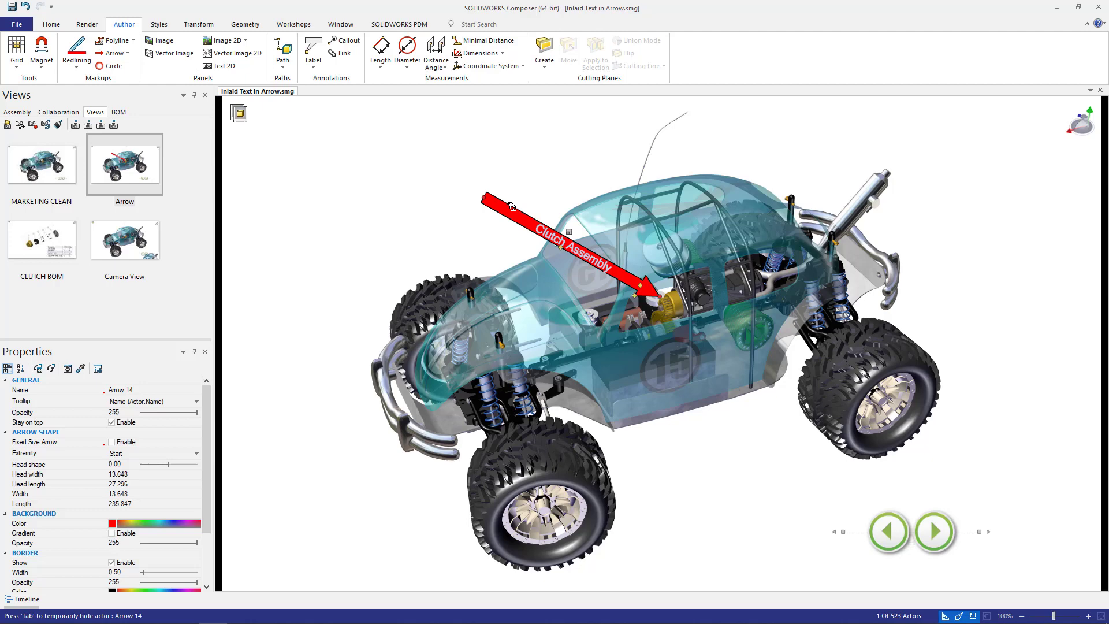
Play the MARKETING CLEAN, Arrow and CLUTCH BOM views in turn, ending on CLUTCH BOM.
click(58, 180)
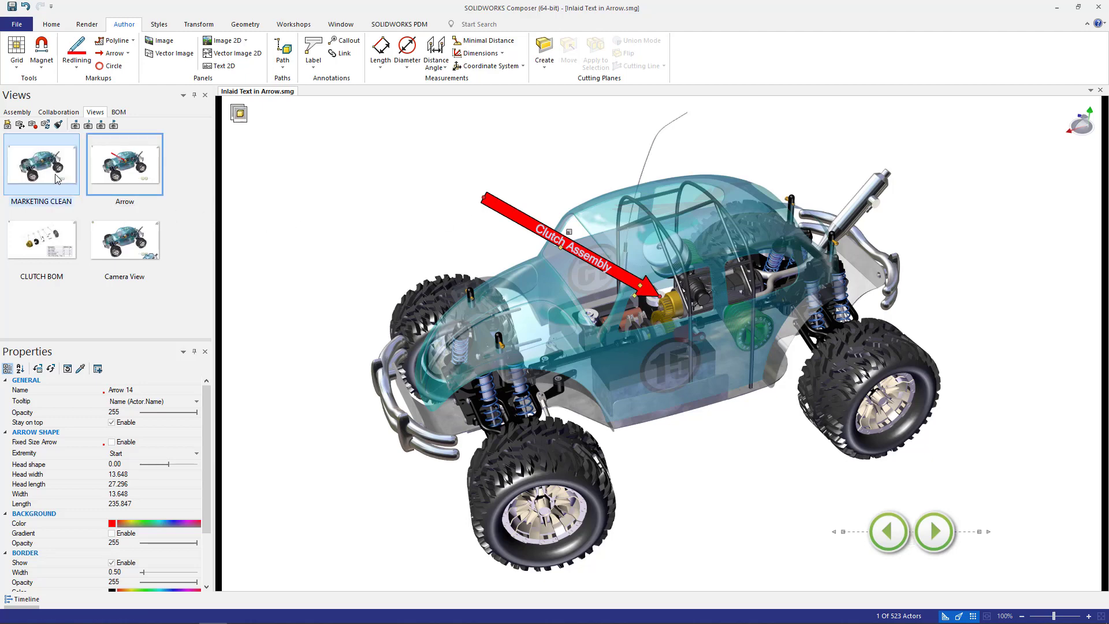
click(124, 175)
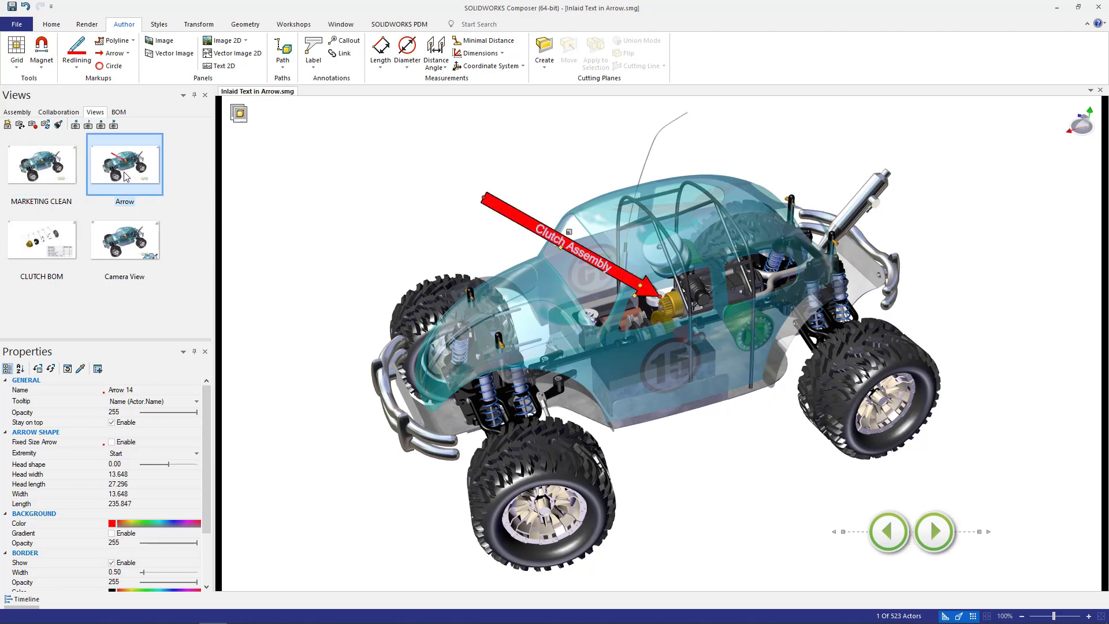
click(65, 238)
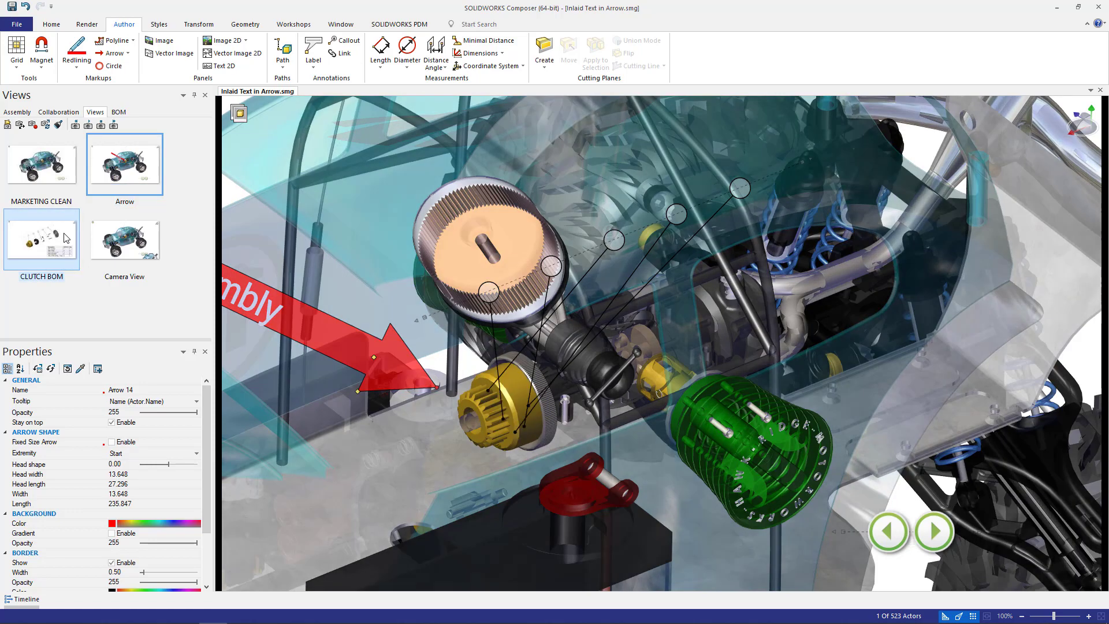